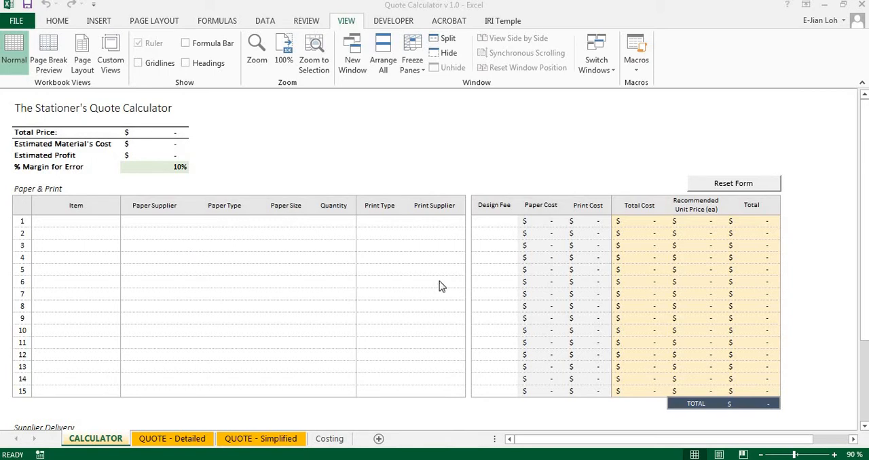
# Enter Invitation, RSVP and Details as the first three items of the Paper & Print table
pyautogui.click(864, 213)
pyautogui.moveTo(864, 279)
pyautogui.mouseDown()
pyautogui.moveTo(864, 360)
pyautogui.moveTo(866, 290)
pyautogui.mouseUp()
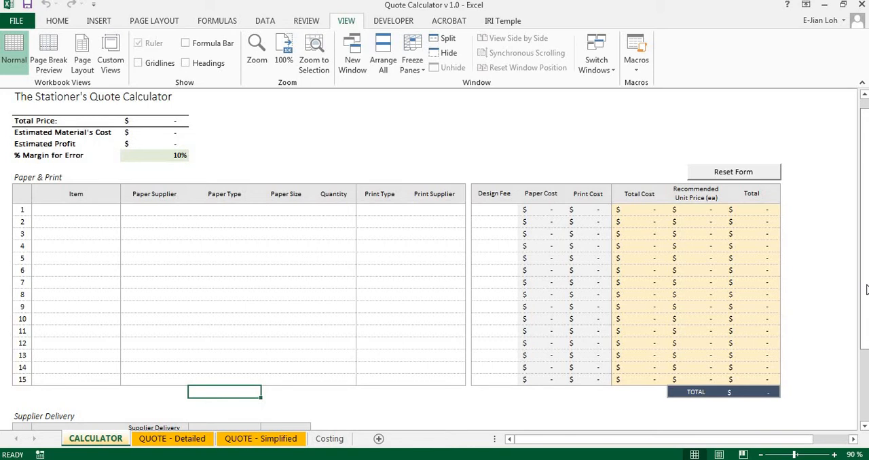
pyautogui.click(110, 213)
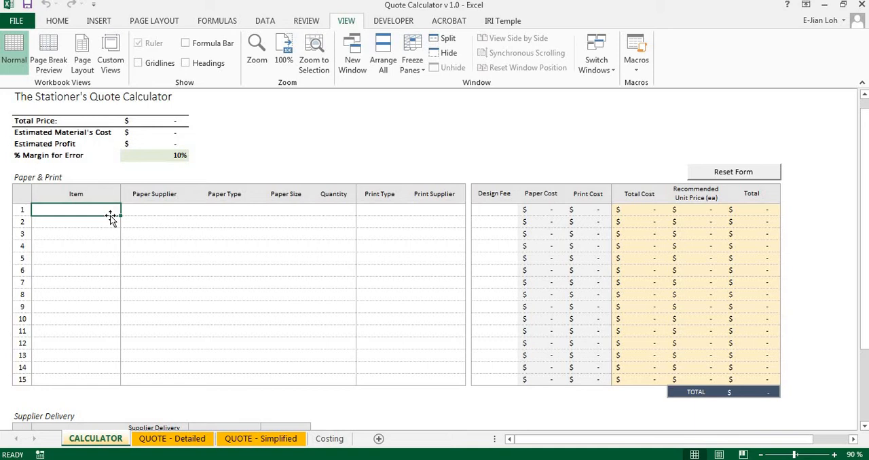
pyautogui.write('Invitation')
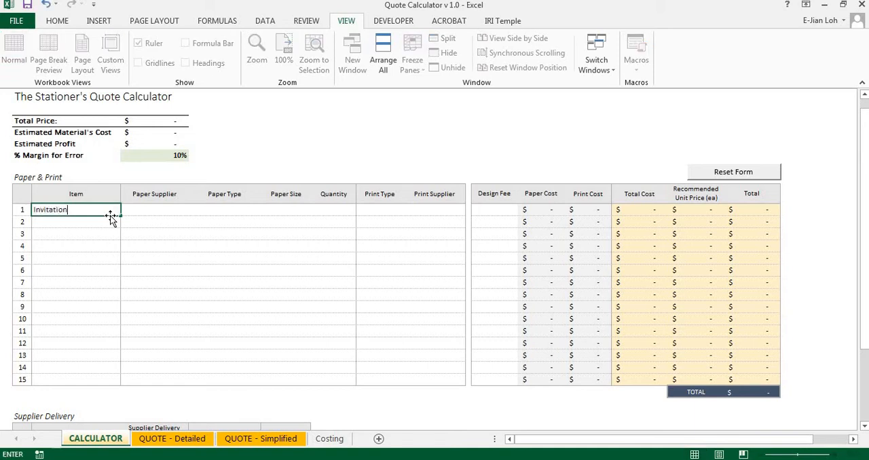
pyautogui.press('Return')
pyautogui.write('RSVP')
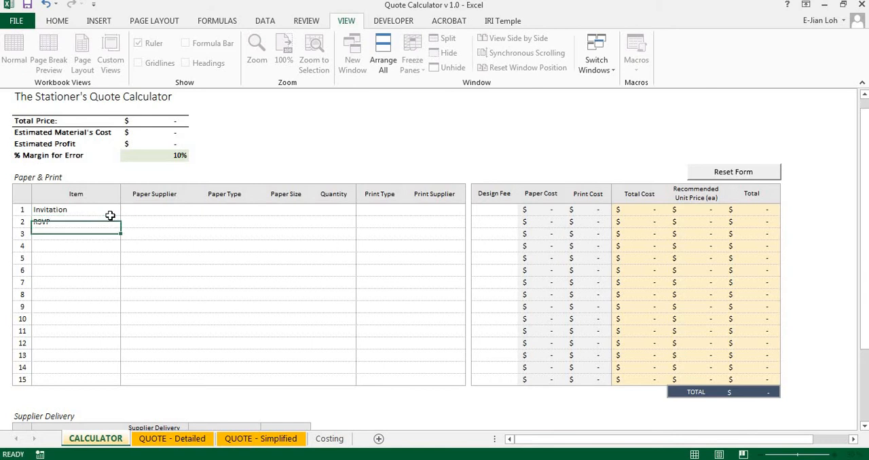
pyautogui.press('Return')
pyautogui.write('Details')
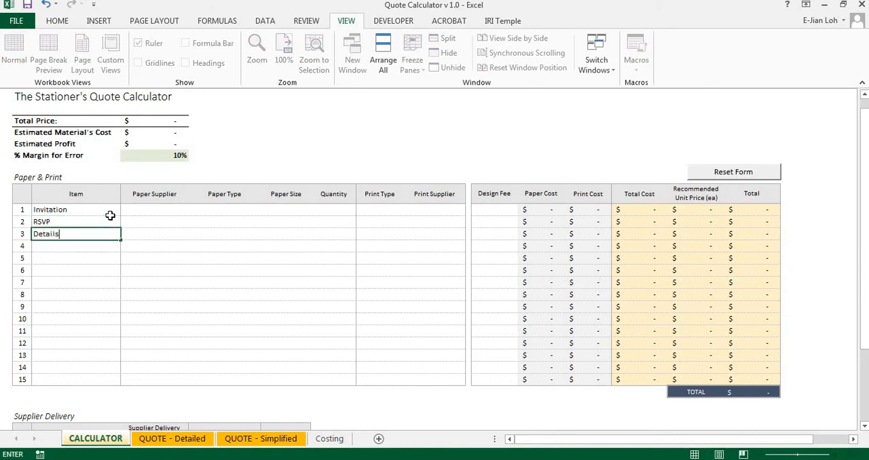
pyautogui.press('Tab')
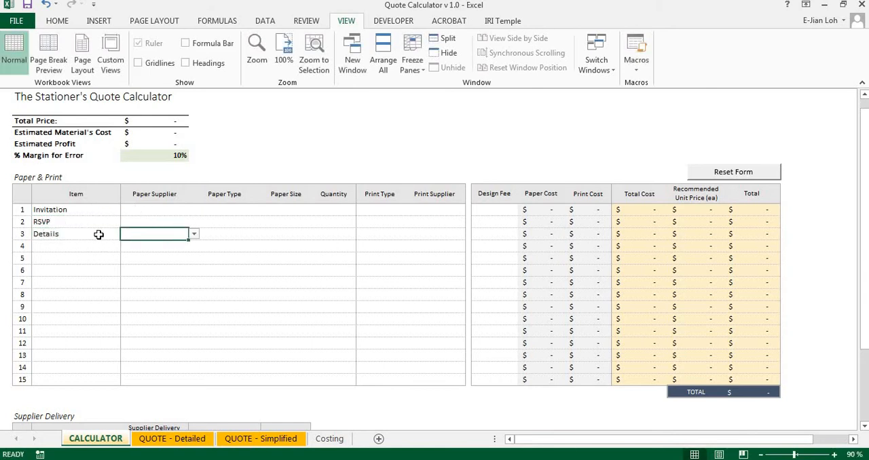
# Choose Paper Supplier A as the paper supplier for the Invitation, RSVP and Details items
pyautogui.click(185, 210)
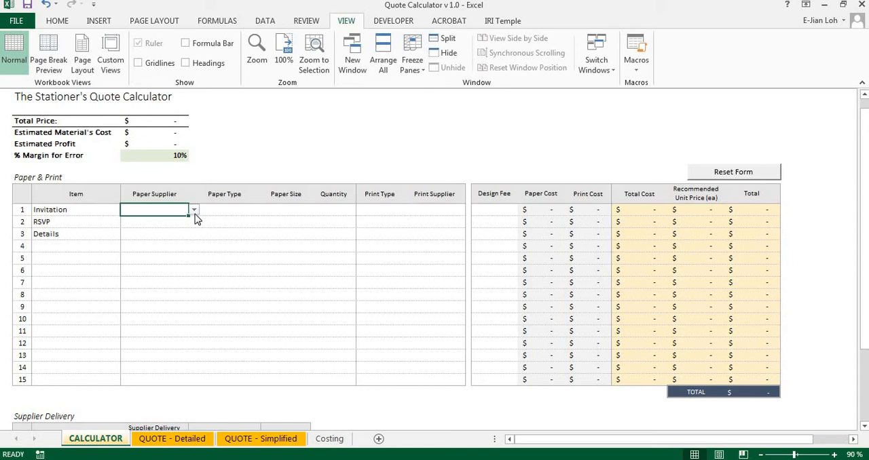
pyautogui.click(194, 211)
pyautogui.click(193, 218)
pyautogui.press('Down')
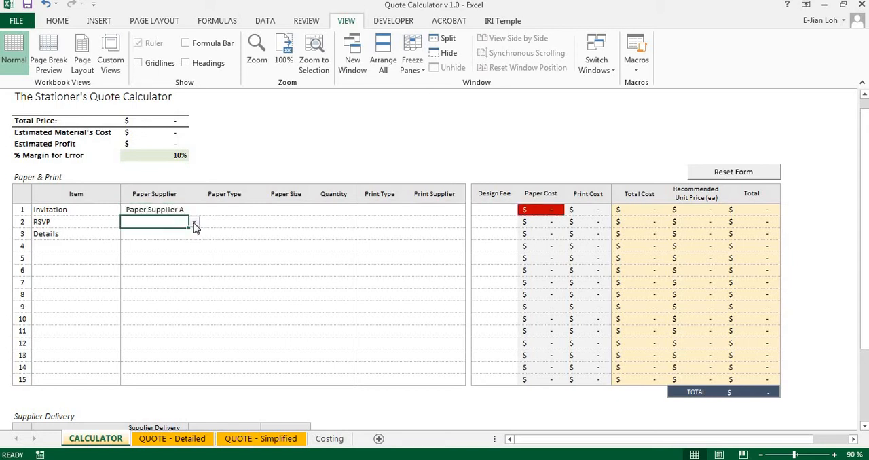
pyautogui.click(194, 224)
pyautogui.click(184, 231)
pyautogui.press('Down')
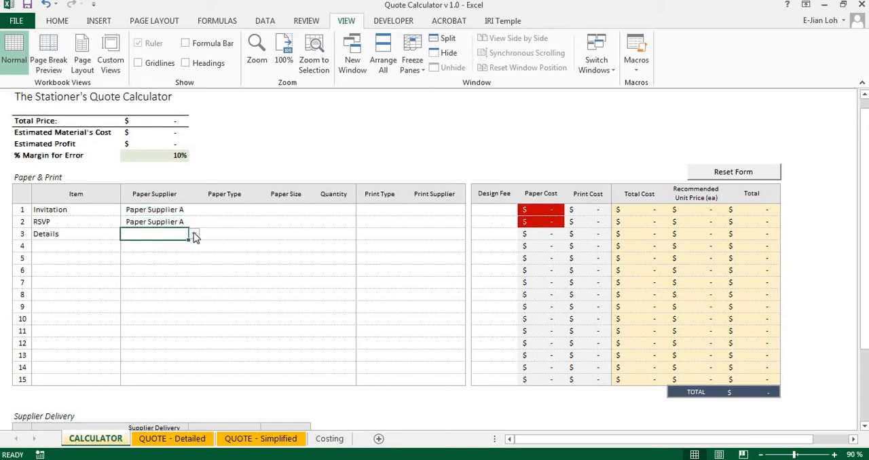
pyautogui.click(194, 235)
pyautogui.click(189, 244)
# Set the paper type of the Invitation, RSVP and Details items to Handmade
pyautogui.click(246, 208)
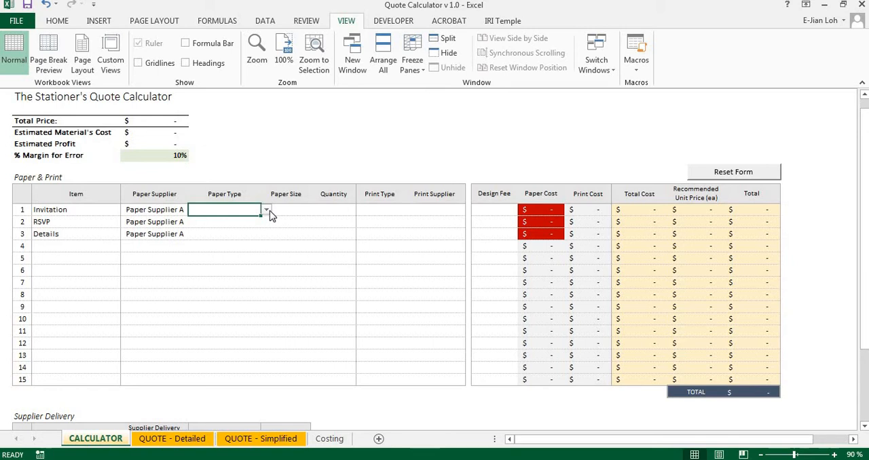
pyautogui.click(267, 211)
pyautogui.click(262, 219)
pyautogui.click(263, 223)
pyautogui.click(267, 225)
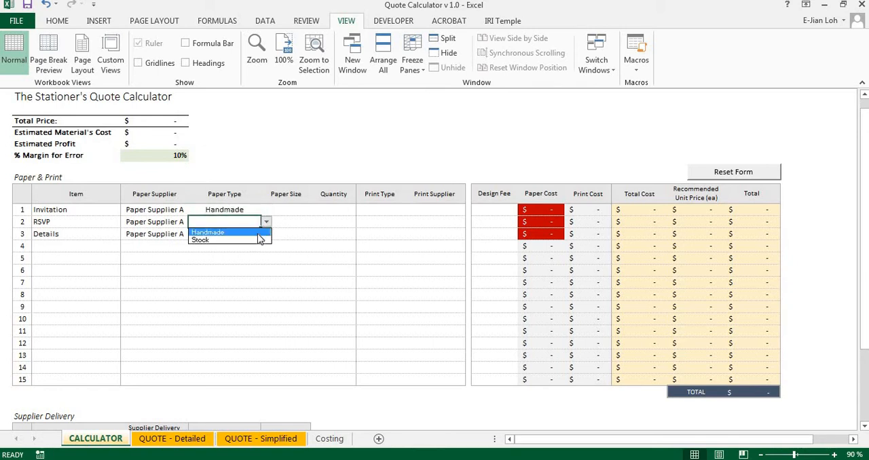
pyautogui.click(261, 231)
pyautogui.click(263, 235)
pyautogui.click(266, 235)
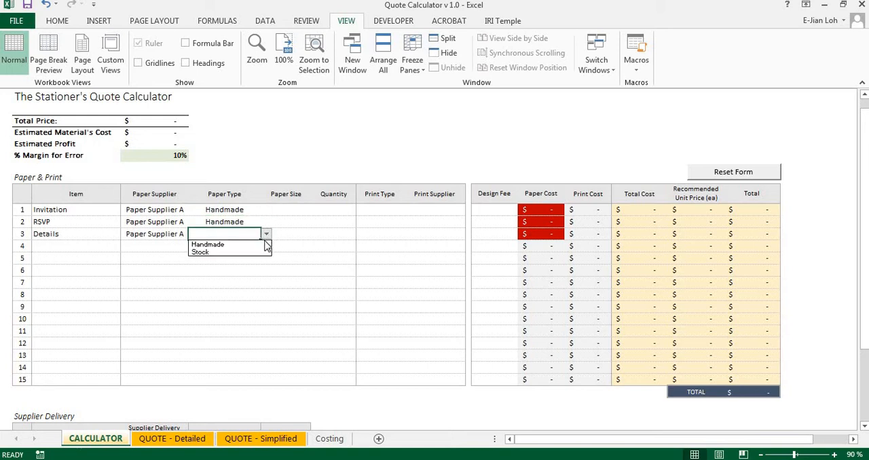
pyautogui.click(263, 241)
# Set the paper size to 5 x 7" for the Invitation and 5 x 5" for both the RSVP and Details
pyautogui.click(298, 207)
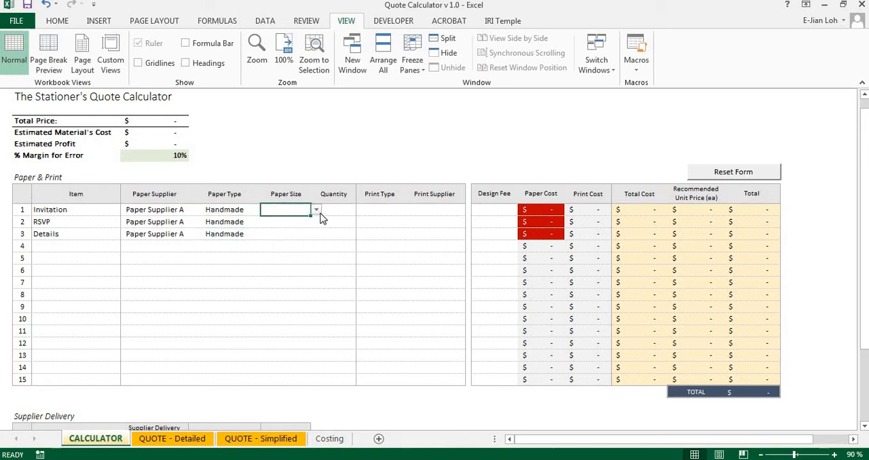
pyautogui.click(317, 210)
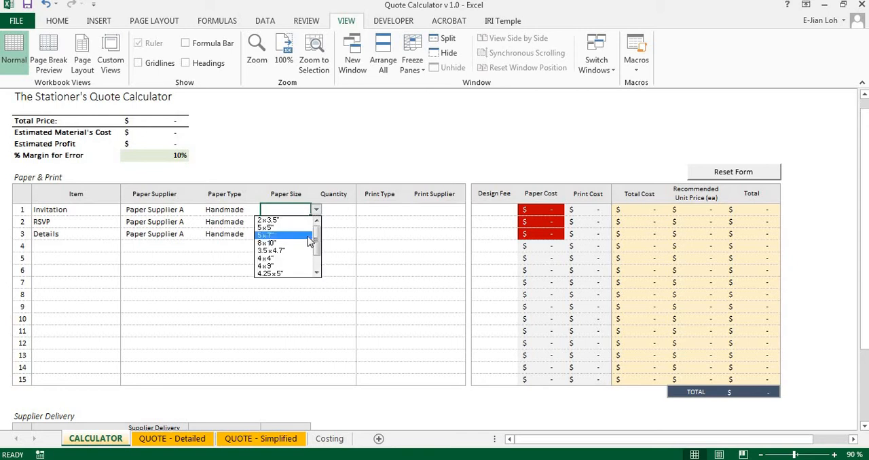
pyautogui.click(309, 237)
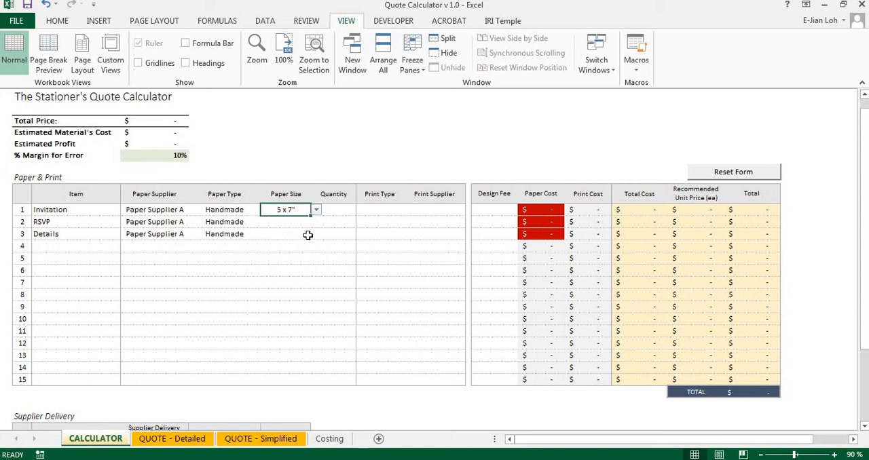
pyautogui.click(302, 220)
pyautogui.click(317, 224)
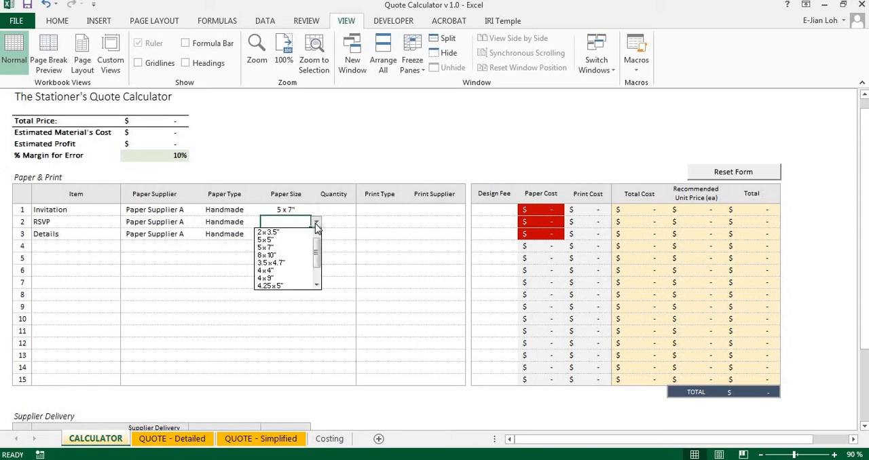
pyautogui.click(310, 235)
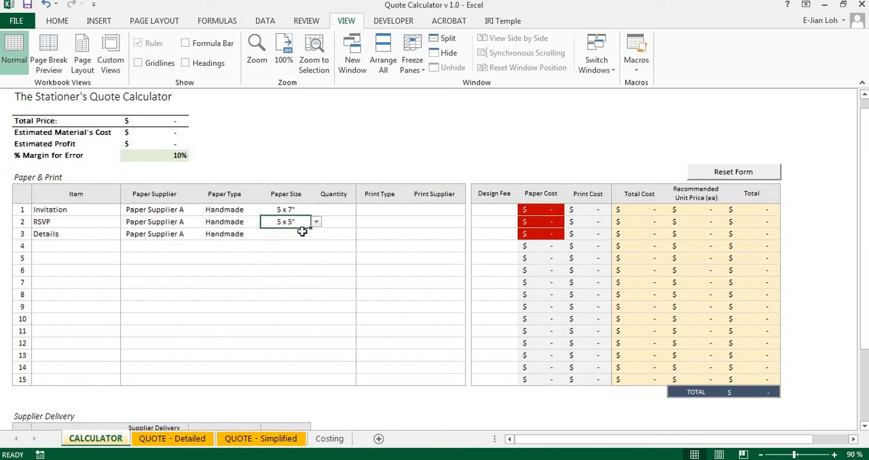
pyautogui.click(304, 234)
pyautogui.click(316, 234)
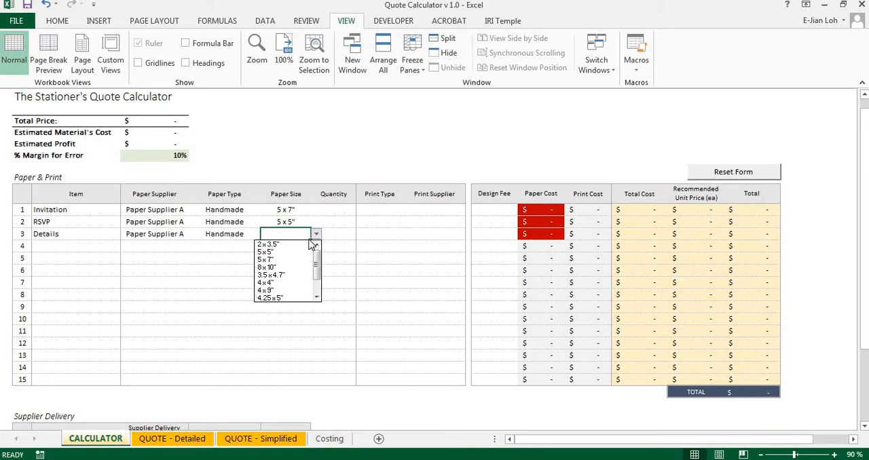
pyautogui.click(304, 253)
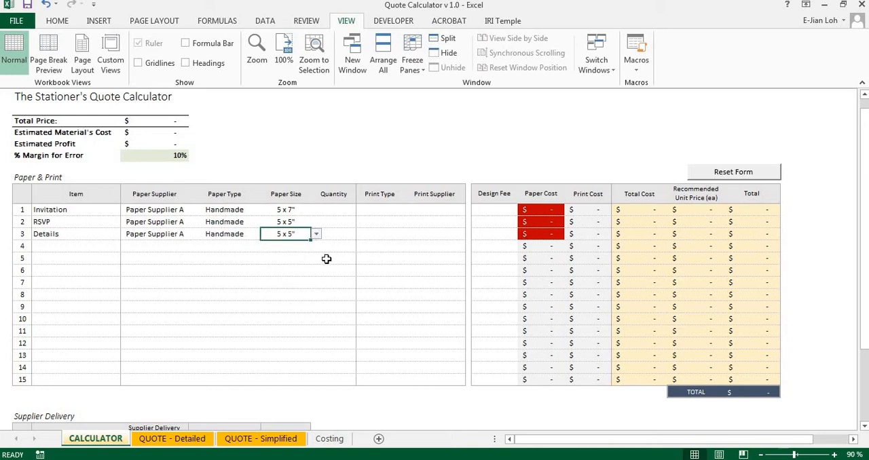
# Enter a quantity of 100 for each of the Invitation, RSVP and Details items
pyautogui.click(353, 211)
pyautogui.write('100')
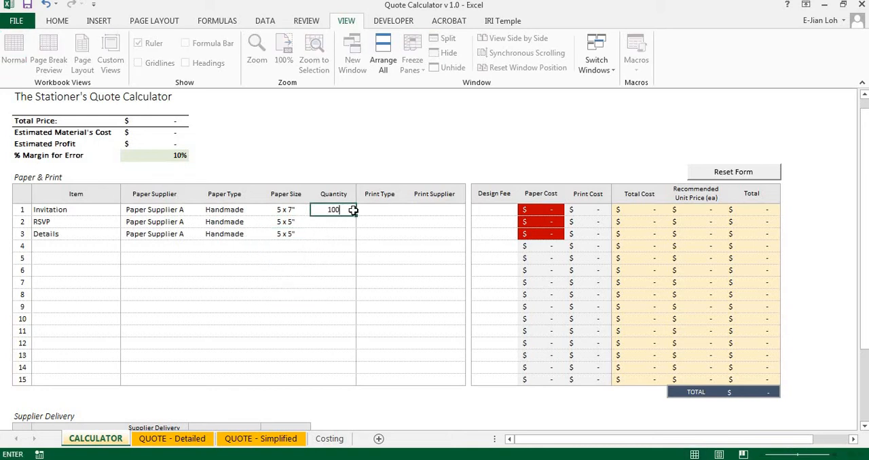
pyautogui.press('Return')
pyautogui.write('100')
pyautogui.press('Return')
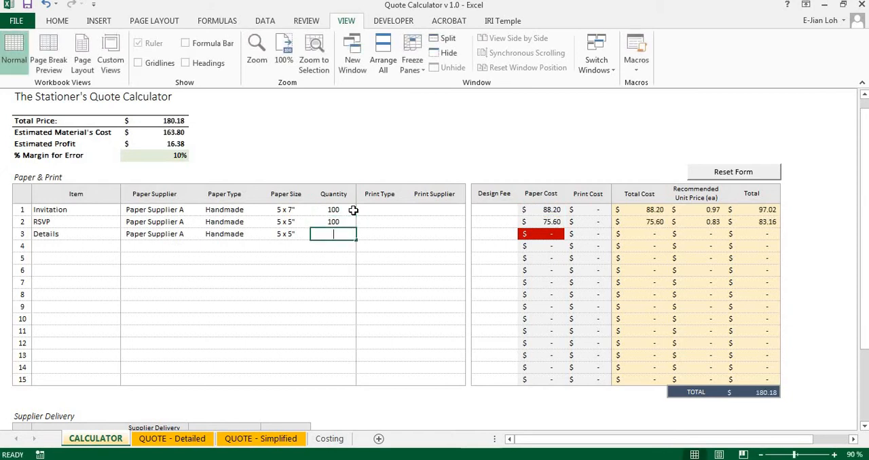
pyautogui.write('100')
pyautogui.press('Return')
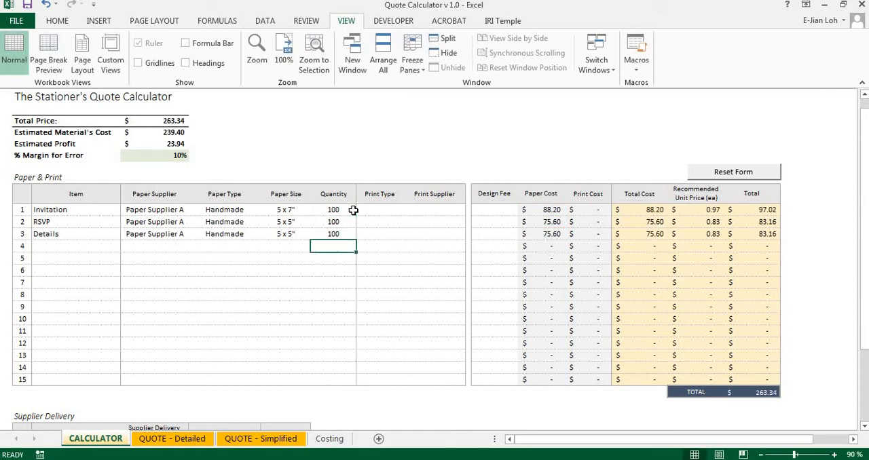
# Set the print type of the Invitation, RSVP and Details items to Digital
pyautogui.click(403, 209)
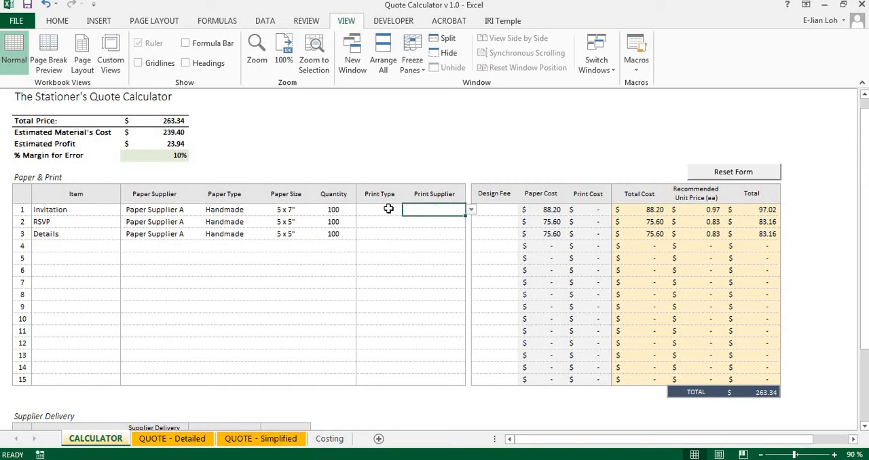
pyautogui.click(392, 210)
pyautogui.click(409, 212)
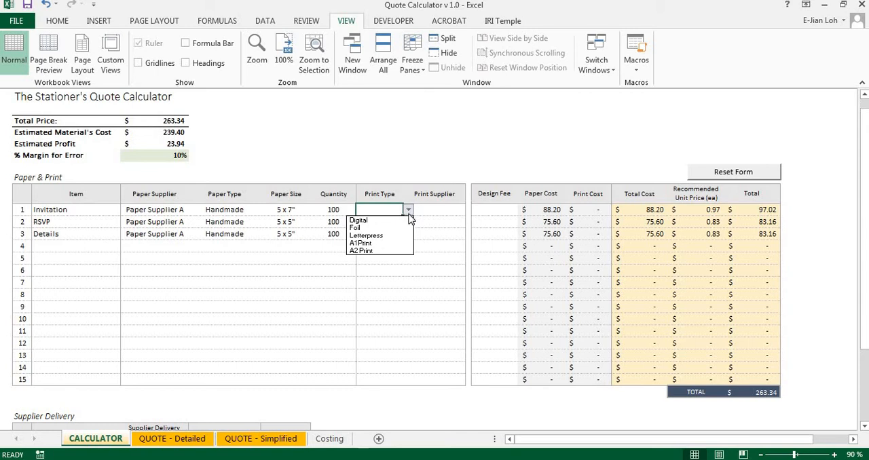
pyautogui.click(403, 221)
pyautogui.click(404, 221)
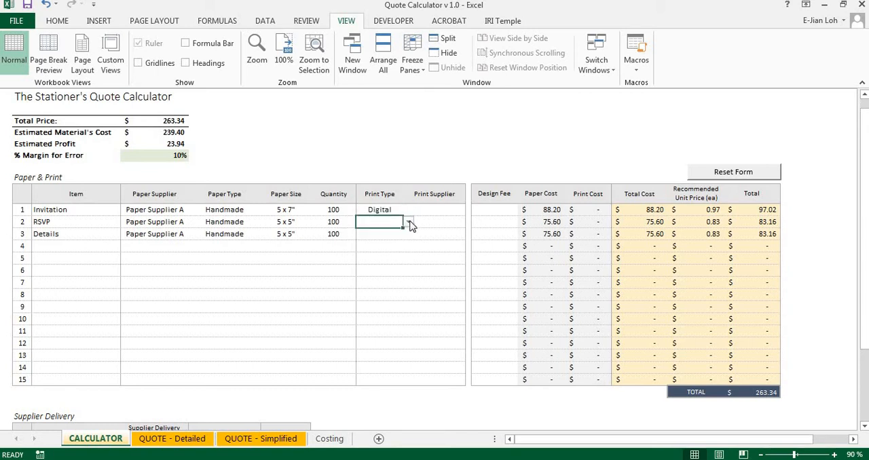
pyautogui.click(408, 224)
pyautogui.click(405, 232)
pyautogui.click(398, 237)
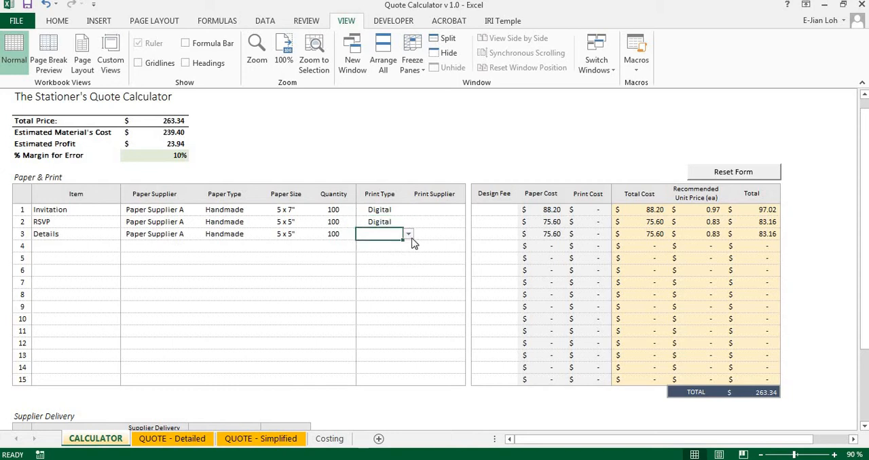
pyautogui.click(409, 233)
pyautogui.click(405, 242)
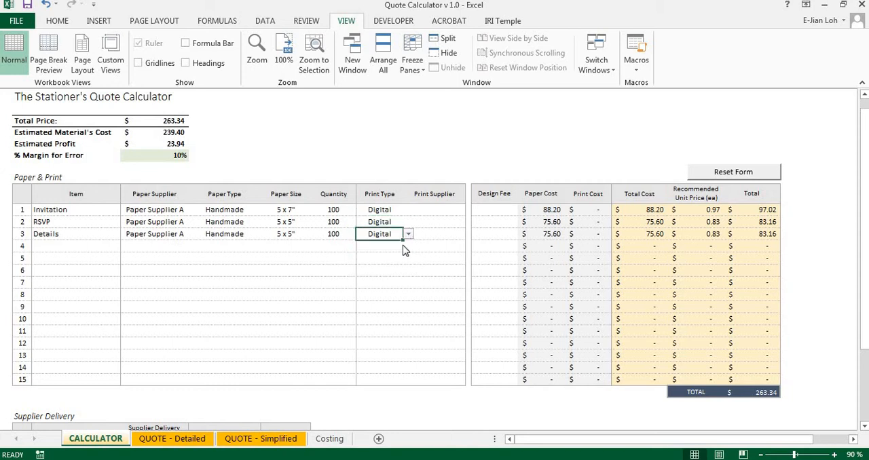
# Choose Printer A as the print supplier for the Invitation, RSVP and Details items
pyautogui.click(451, 212)
pyautogui.click(471, 211)
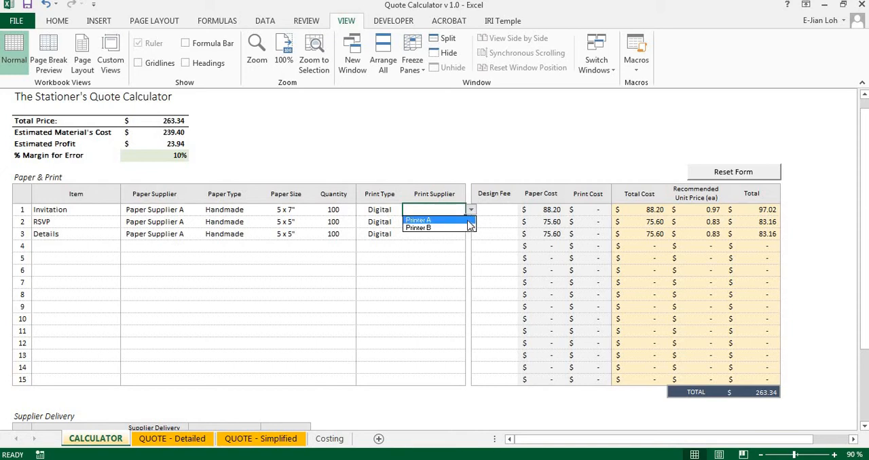
pyautogui.click(468, 221)
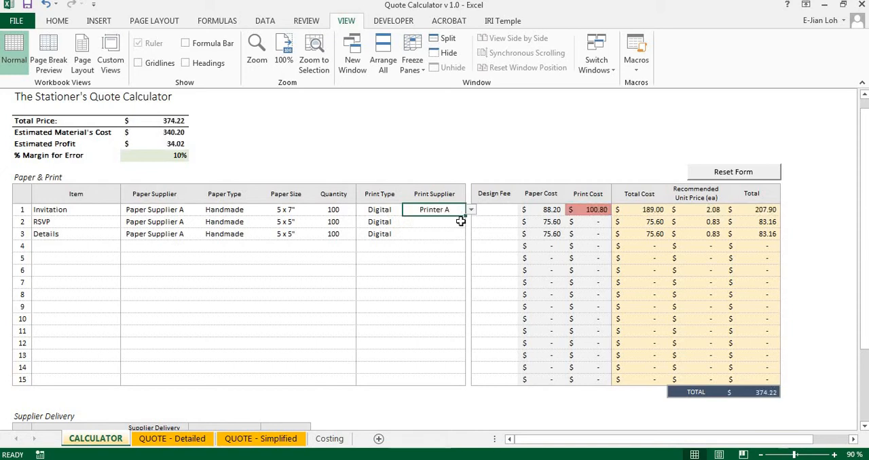
pyautogui.click(461, 222)
pyautogui.click(470, 224)
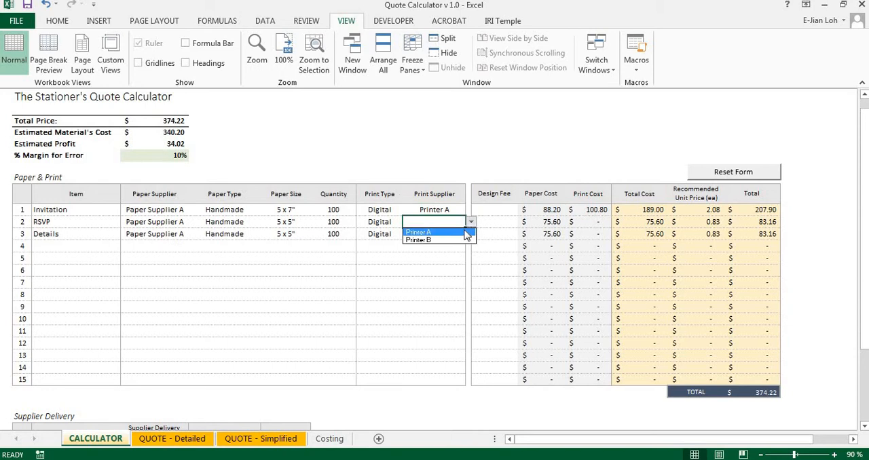
pyautogui.click(456, 232)
pyautogui.click(460, 234)
pyautogui.click(471, 236)
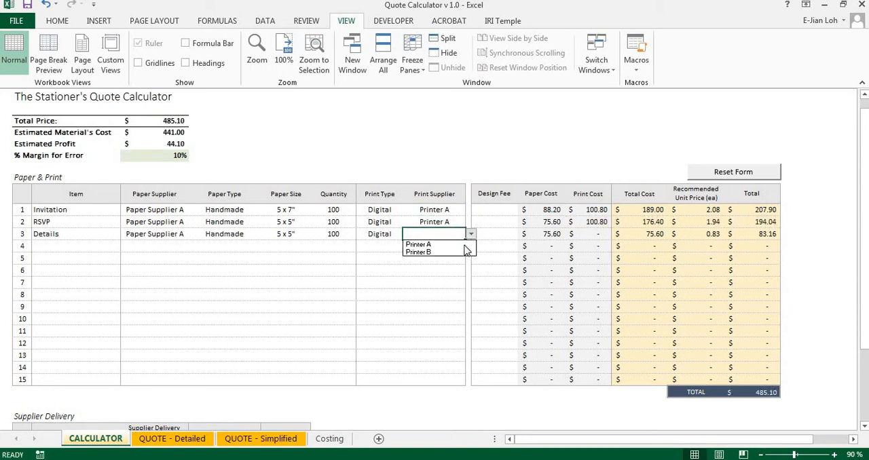
pyautogui.click(463, 243)
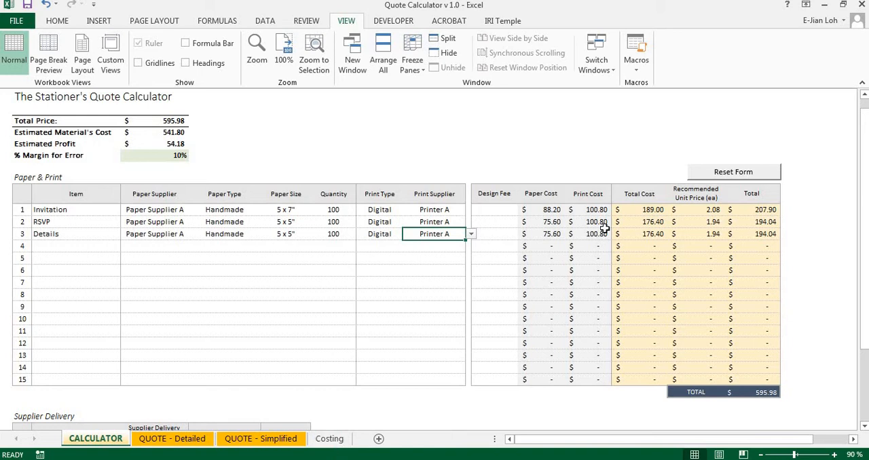
# Enter a design fee of 100 for each of the Invitation, RSVP and Details items
pyautogui.click(497, 209)
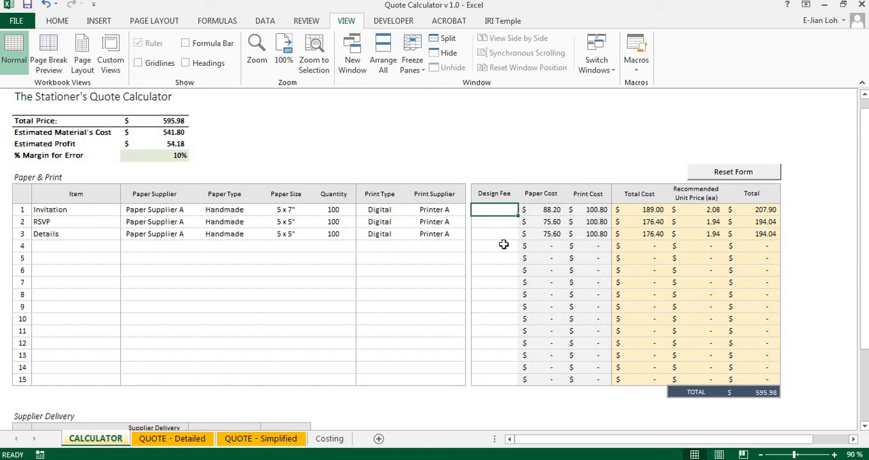
pyautogui.write('300')
pyautogui.press('BackSpace')
pyautogui.press('BackSpace')
pyautogui.press('BackSpace')
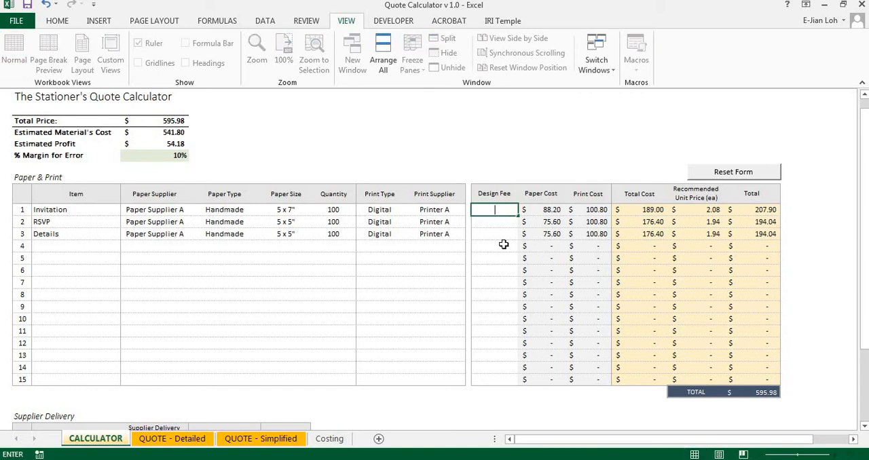
pyautogui.write('100')
pyautogui.press('Return')
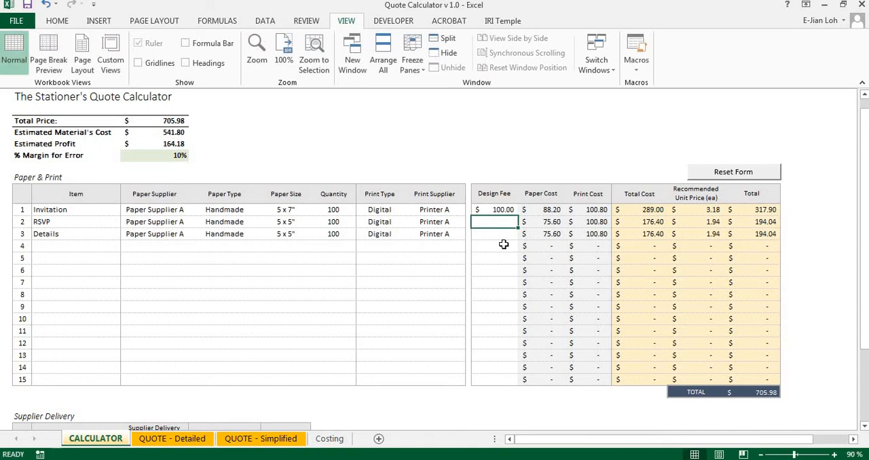
pyautogui.write('100')
pyautogui.press('Return')
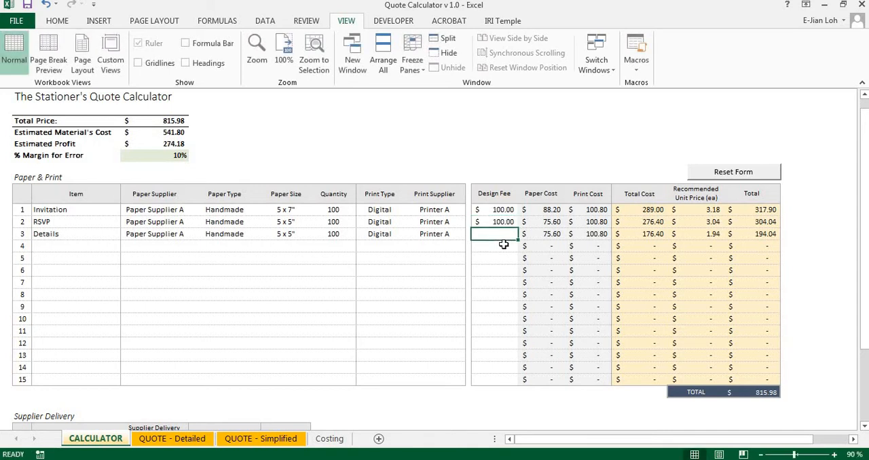
pyautogui.write('100')
pyautogui.press('Return')
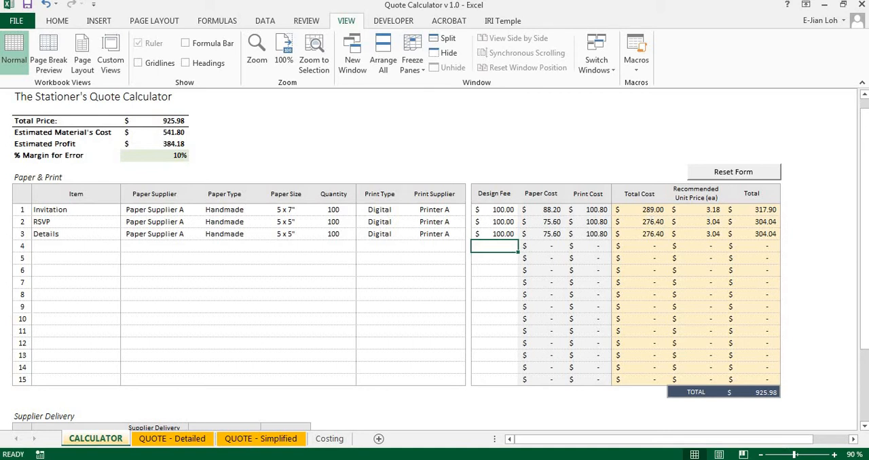
# Review the Supplier Delivery table and the % Margin for Error setting in the calculator
pyautogui.moveTo(865, 231); pyautogui.dragTo(864, 326)
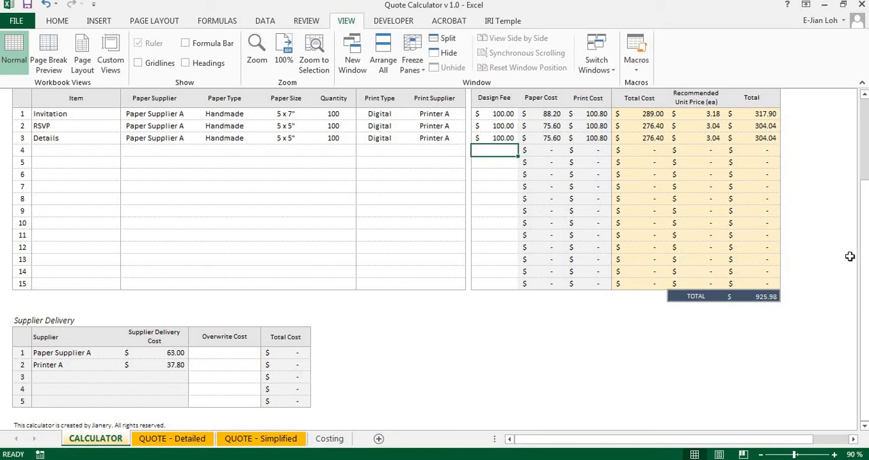
pyautogui.moveTo(864, 235); pyautogui.dragTo(865, 163)
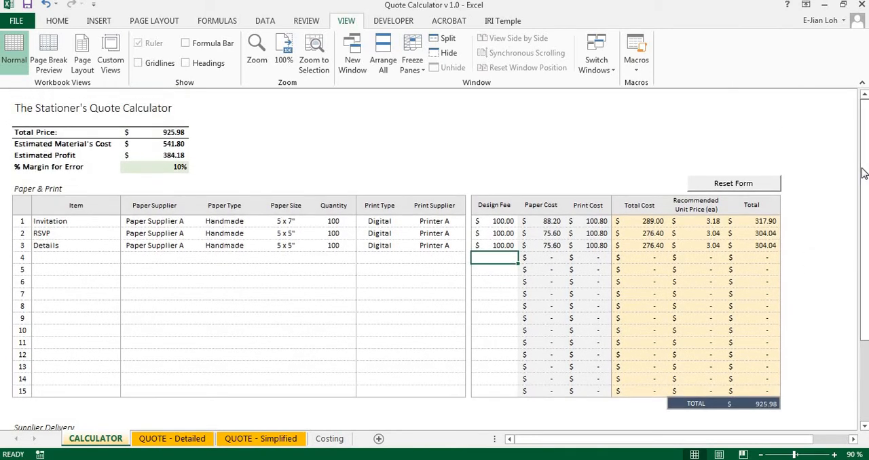
pyautogui.doubleClick(171, 170)
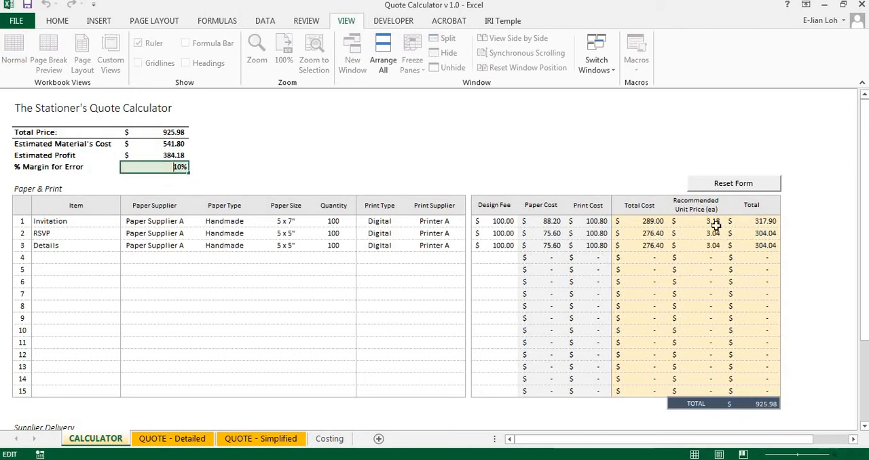
pyautogui.click(429, 171)
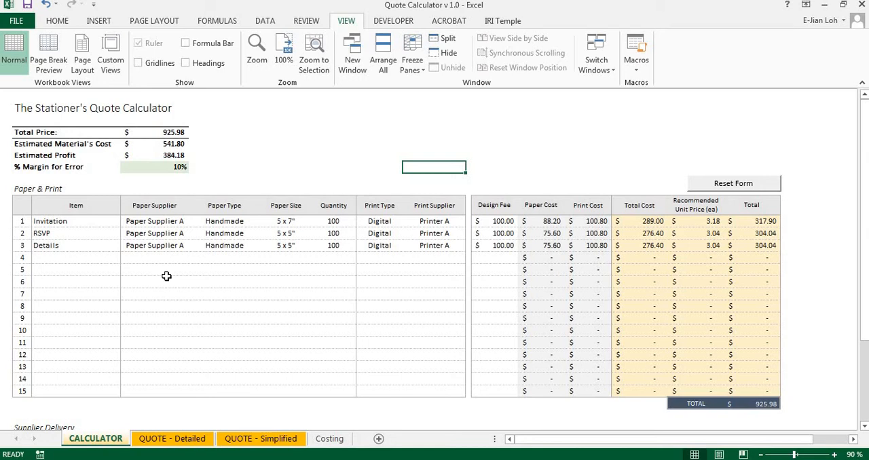
# Open the QUOTE - Detailed sheet and select the whole quote table from its title to the total row
pyautogui.click(172, 440)
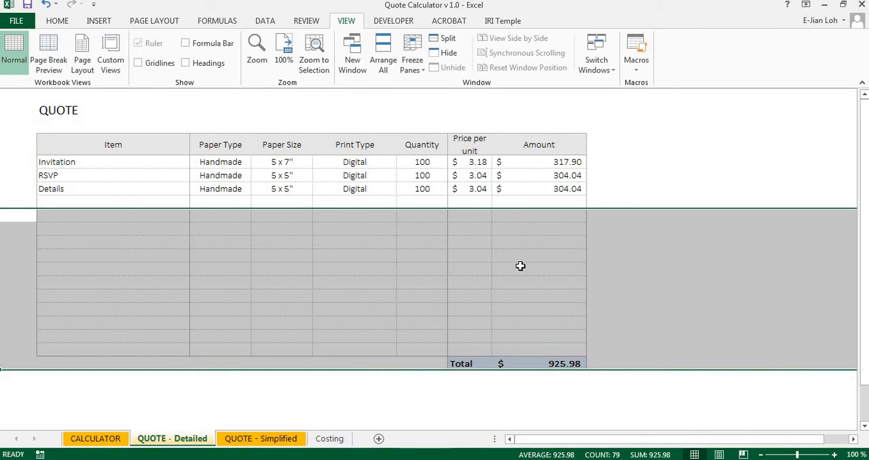
pyautogui.click(520, 266)
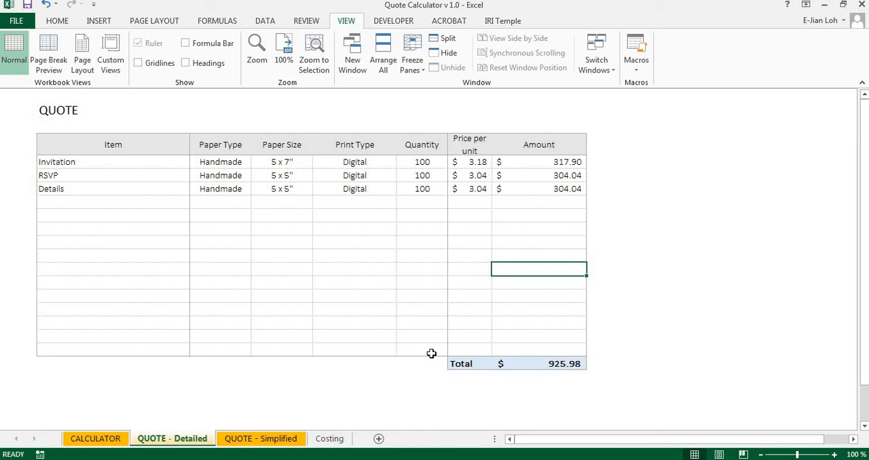
pyautogui.click(40, 107)
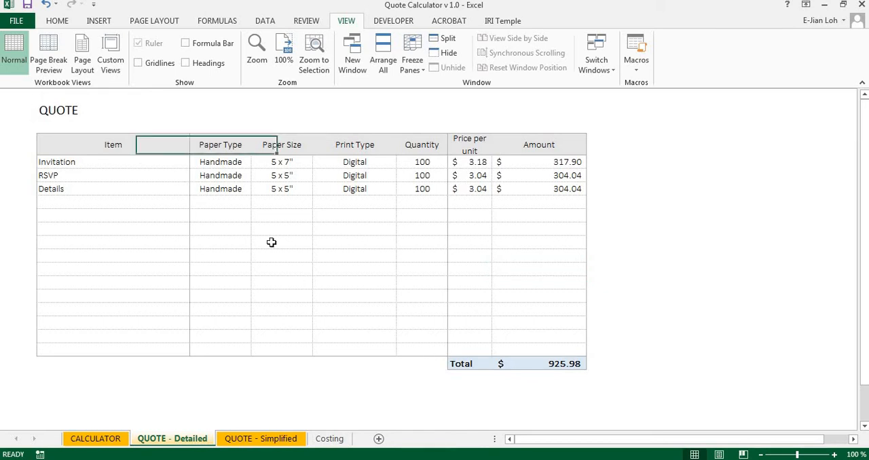
pyautogui.moveTo(271, 242); pyautogui.dragTo(561, 376)
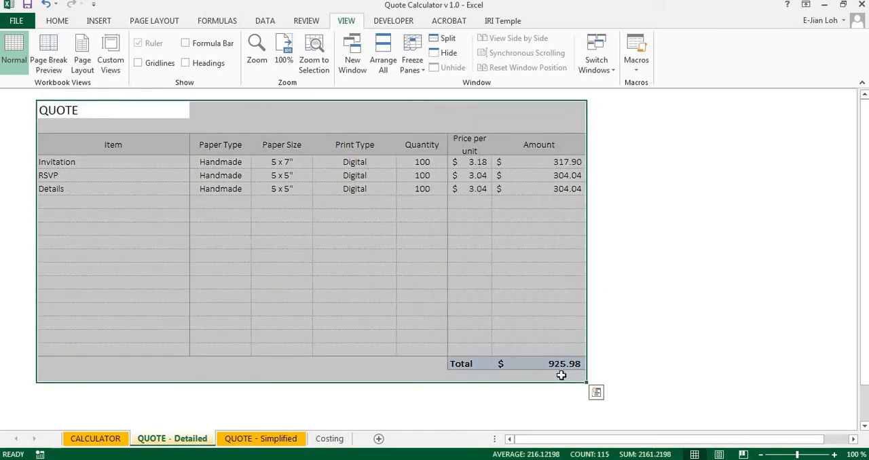
pyautogui.click(294, 272)
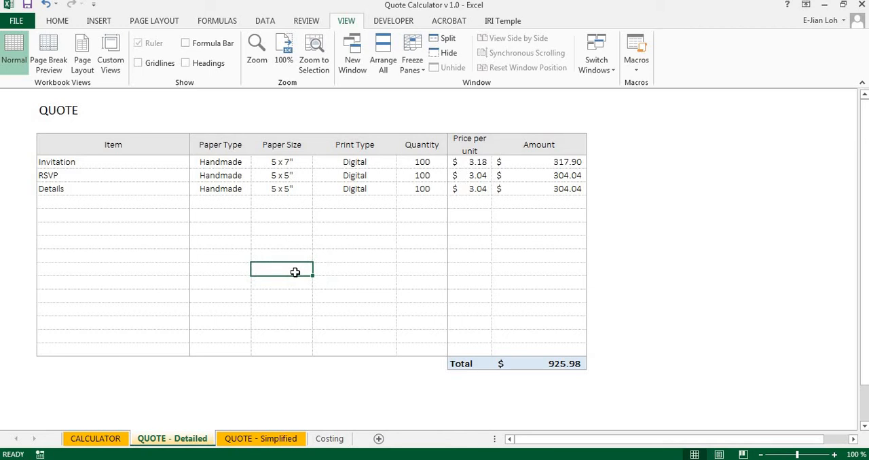
# Open the QUOTE - Simplified sheet and select its quote table from the title through the total amount
pyautogui.click(263, 444)
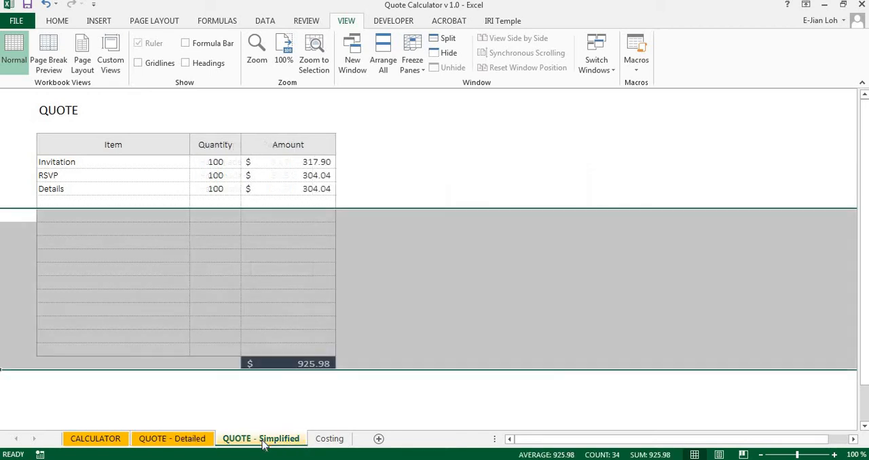
pyautogui.click(343, 282)
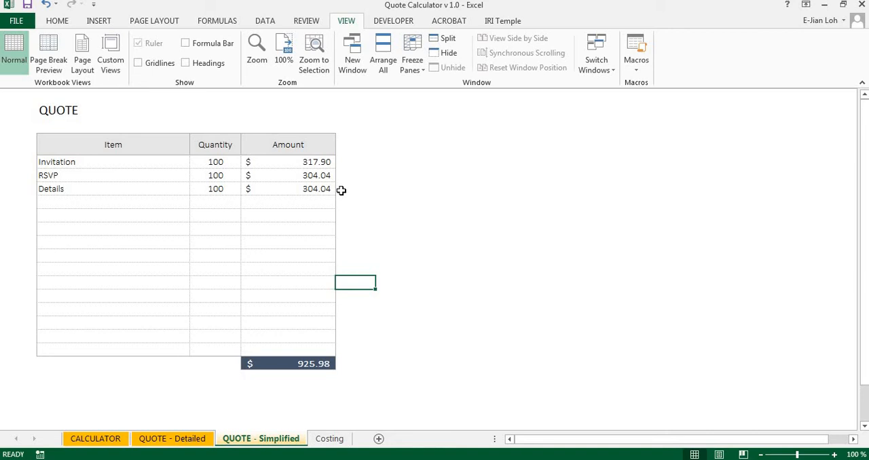
pyautogui.moveTo(57, 110); pyautogui.dragTo(319, 366)
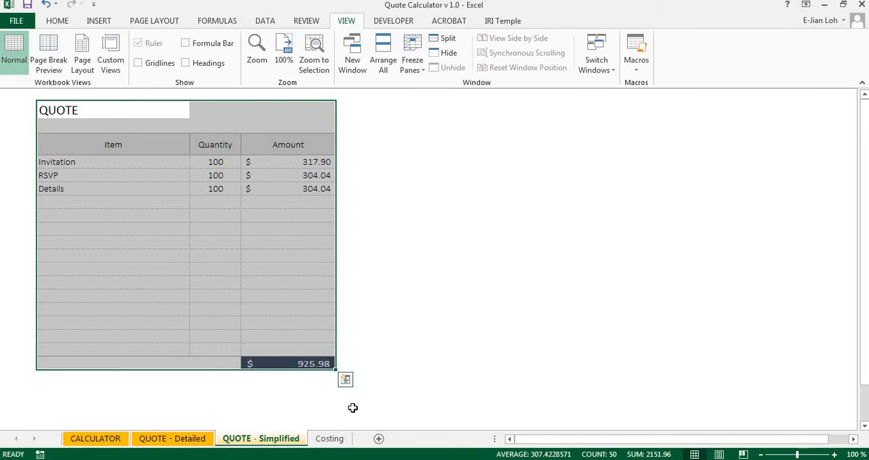
# Examine the Paper, Print and Supplier Delivery price tables on the Costing sheet, then return to the CALCULATOR sheet
pyautogui.click(330, 439)
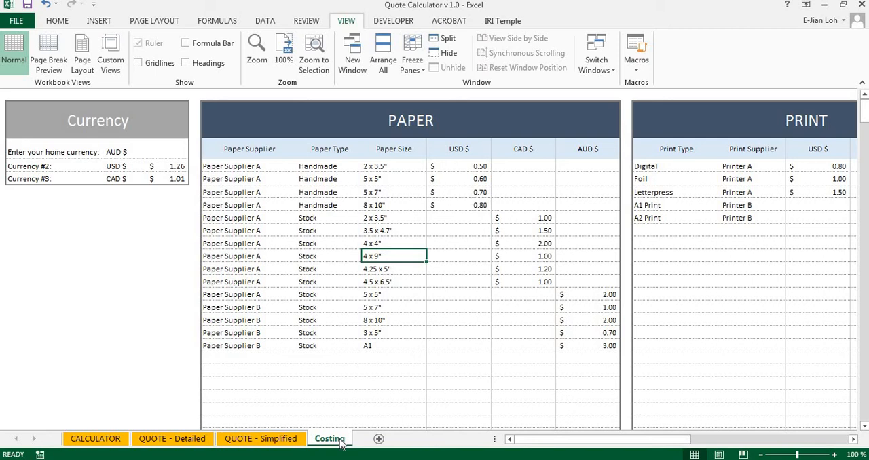
pyautogui.click(511, 119)
pyautogui.moveTo(564, 440)
pyautogui.mouseDown()
pyautogui.moveTo(694, 443)
pyautogui.moveTo(562, 446)
pyautogui.mouseUp()
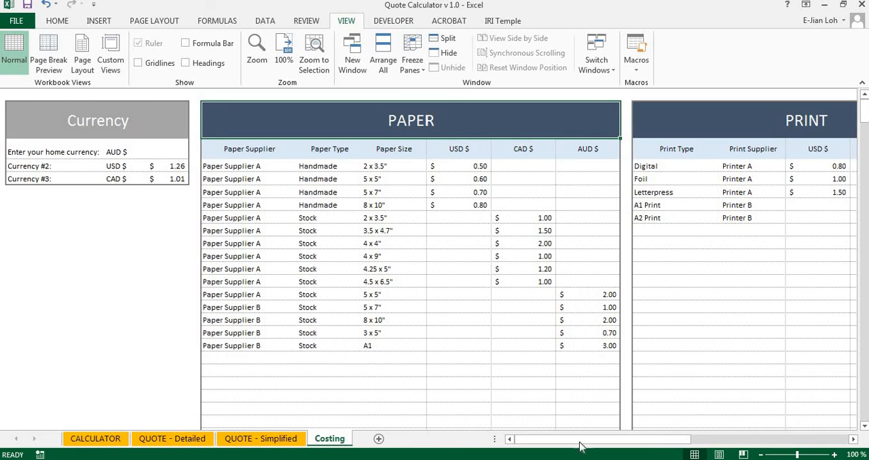
pyautogui.moveTo(582, 448); pyautogui.dragTo(671, 455)
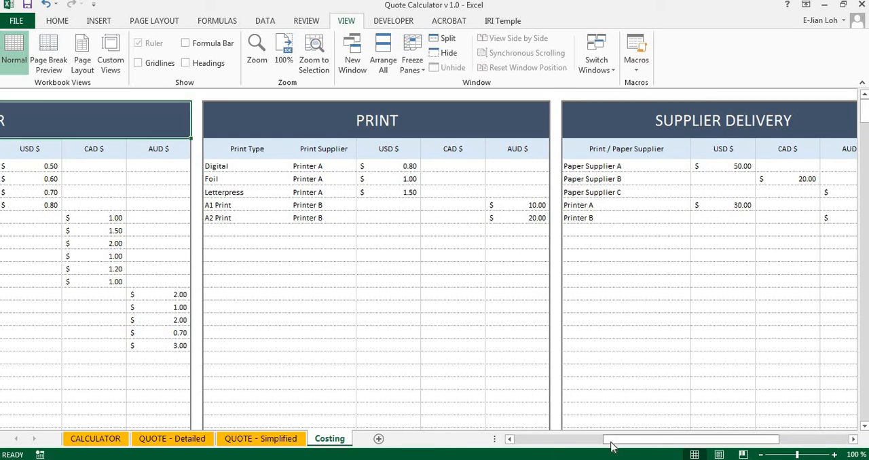
pyautogui.moveTo(611, 445); pyautogui.dragTo(632, 446)
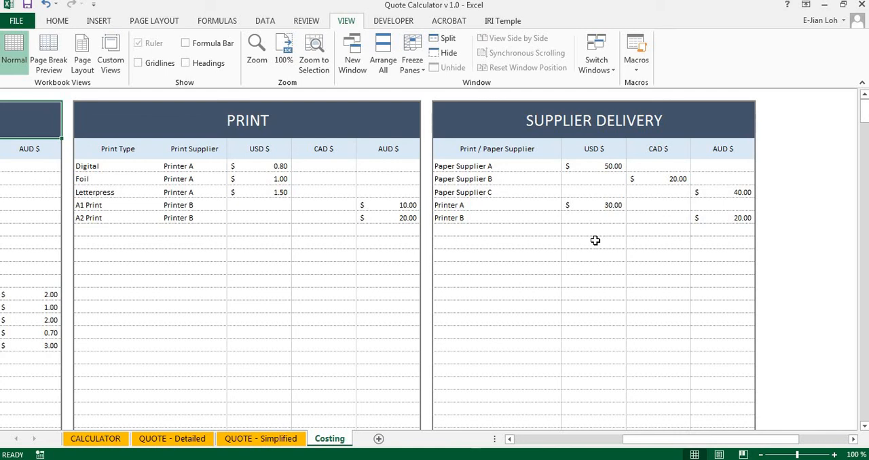
pyautogui.click(110, 441)
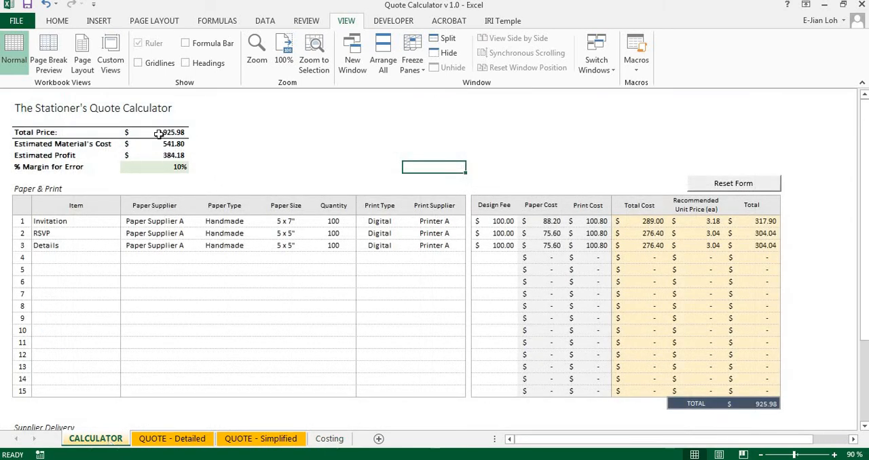